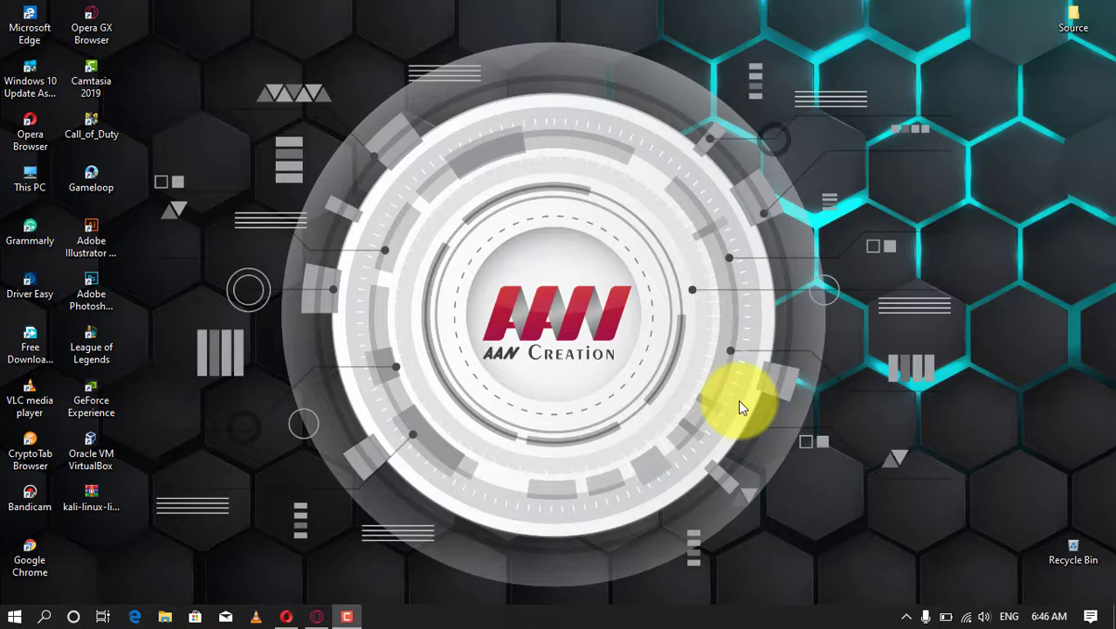
Search the Start menu for 'pho' and bring up the Photos best match's options.
{"action": "left_click_drag", "start_coordinate": [739, 400], "coordinate": [387, 466]}
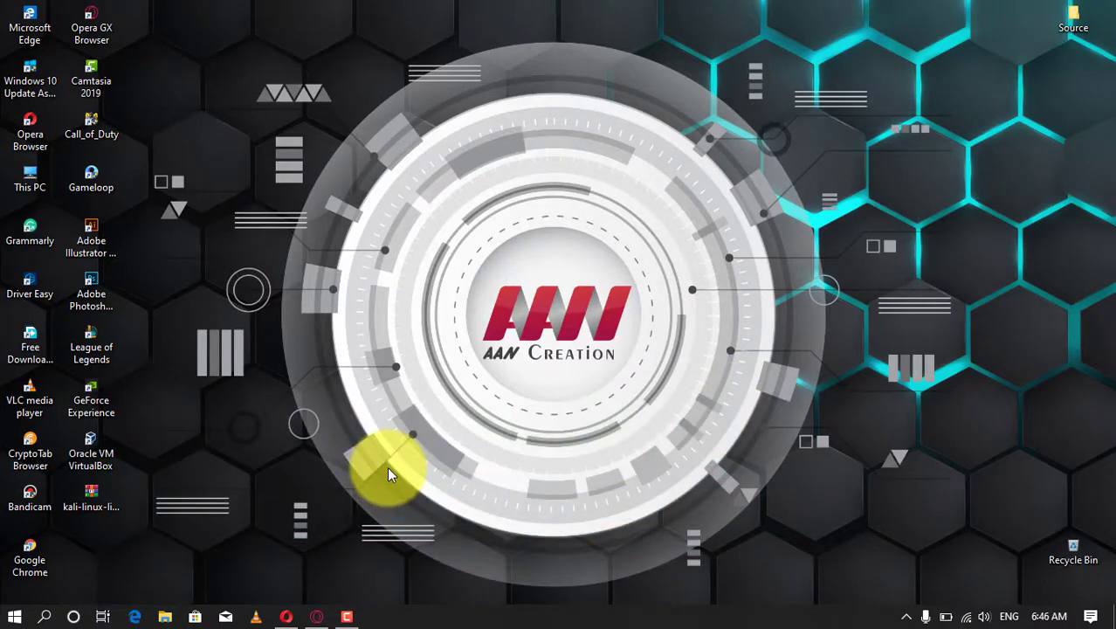
{"action": "left_click", "coordinate": [5, 618]}
{"action": "type", "text": "ph"}
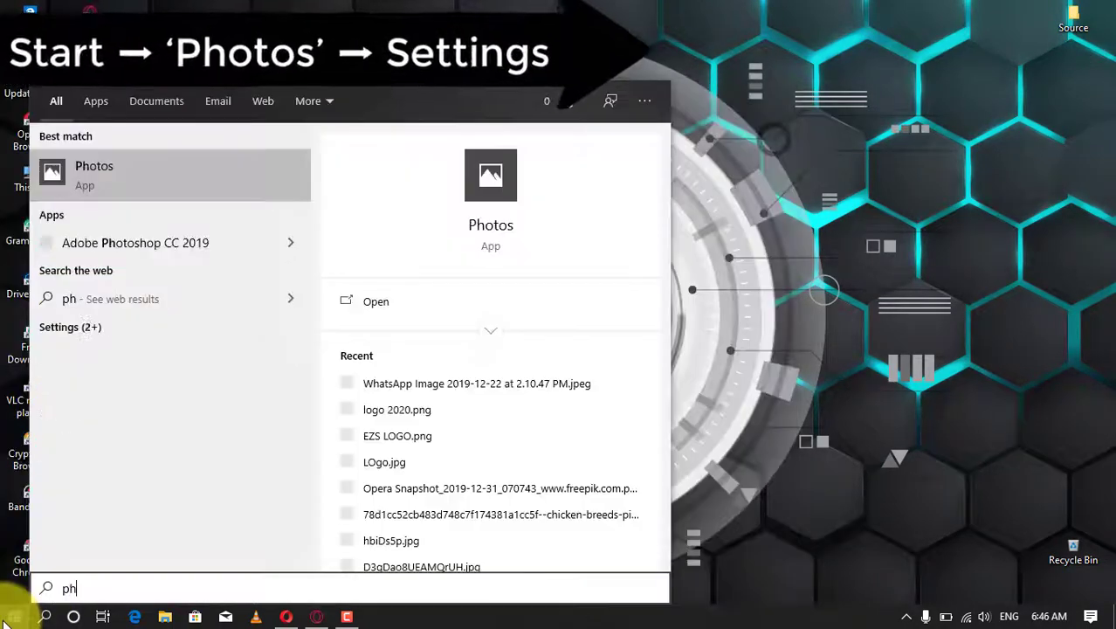
{"action": "type", "text": "o"}
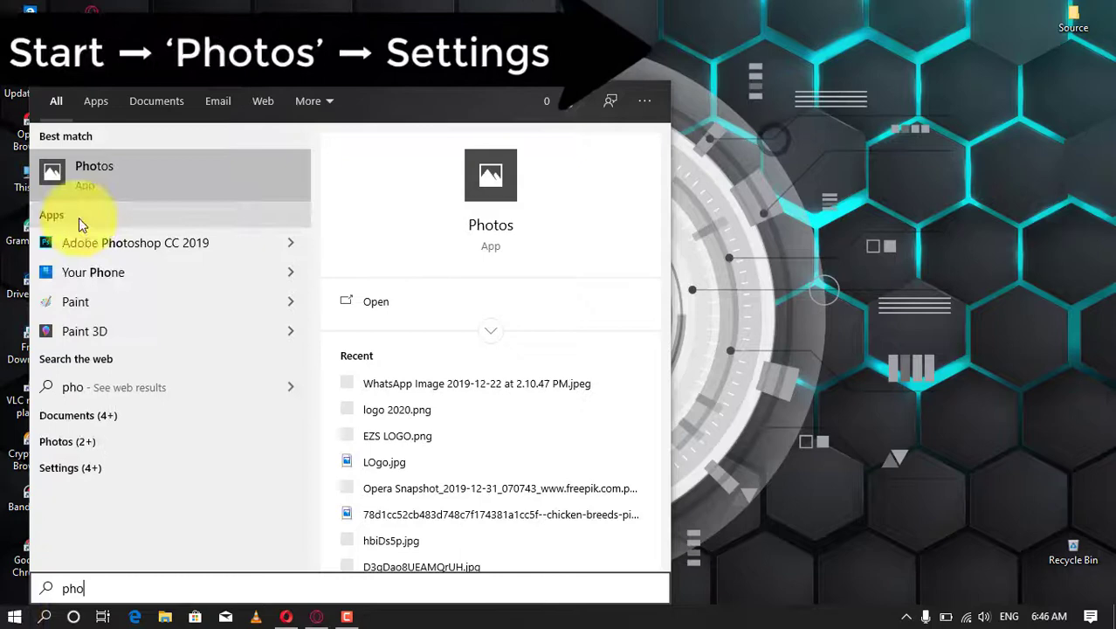
{"action": "right_click", "coordinate": [123, 175]}
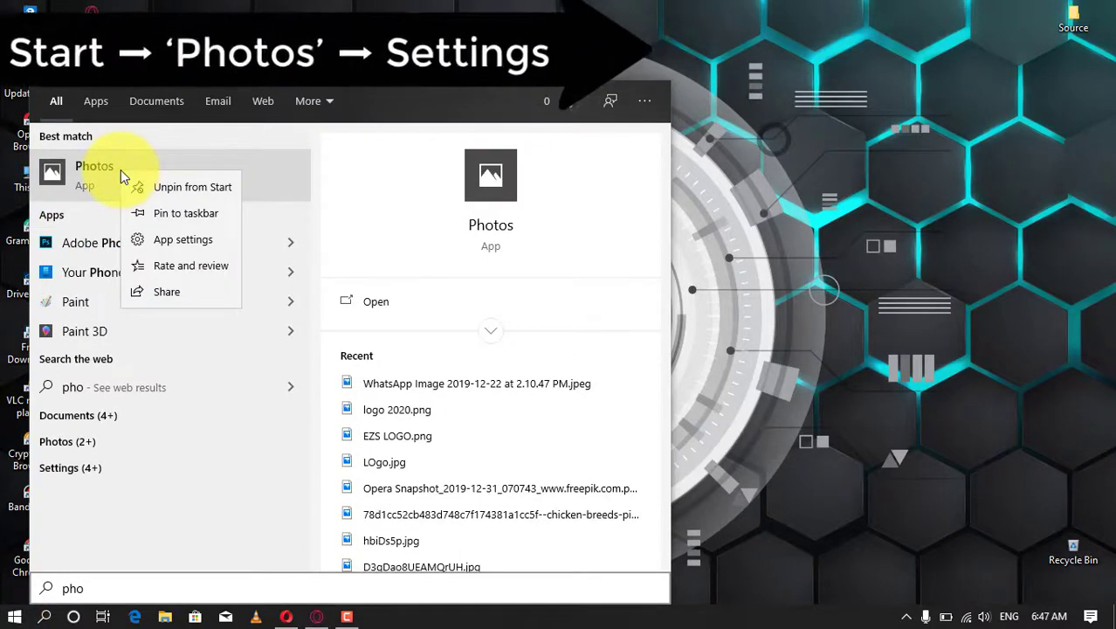
Launch Photos from the search result and open its '...' See more menu.
{"action": "left_click", "coordinate": [119, 172]}
{"action": "left_click", "coordinate": [120, 172]}
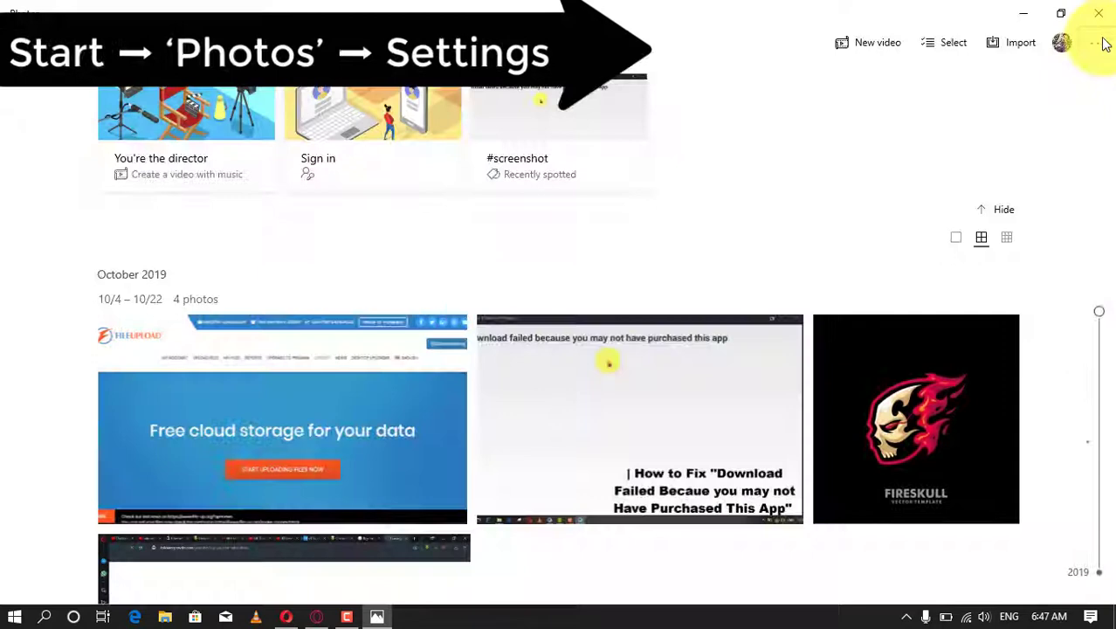
{"action": "left_click", "coordinate": [1098, 43]}
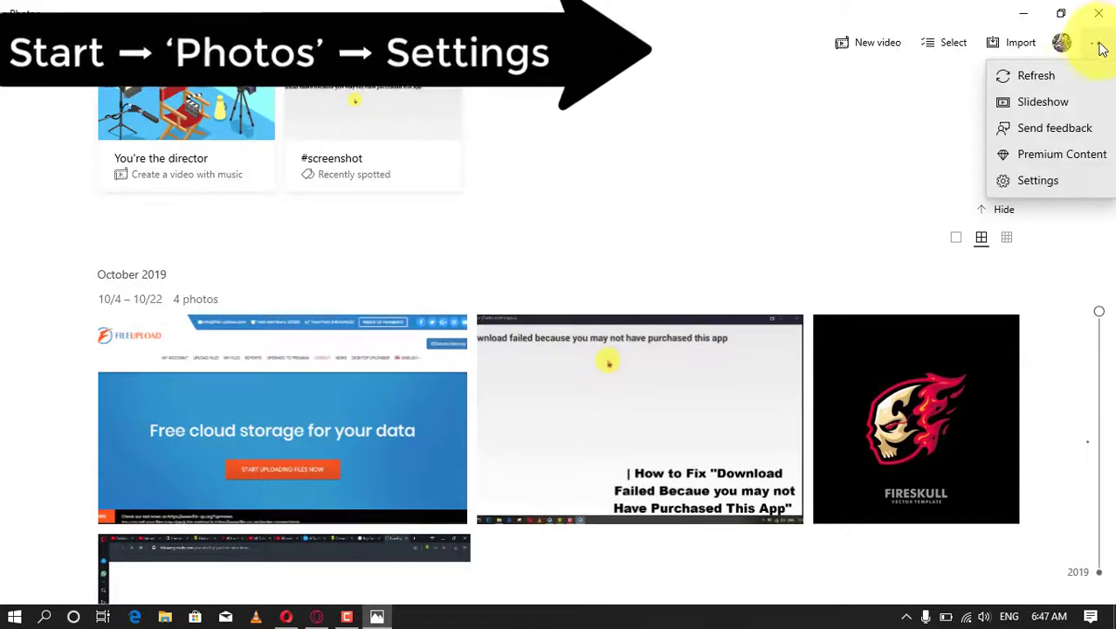
In Photos Settings, add Documents\Custom Office Templates as a new source folder.
{"action": "left_click", "coordinate": [1061, 181]}
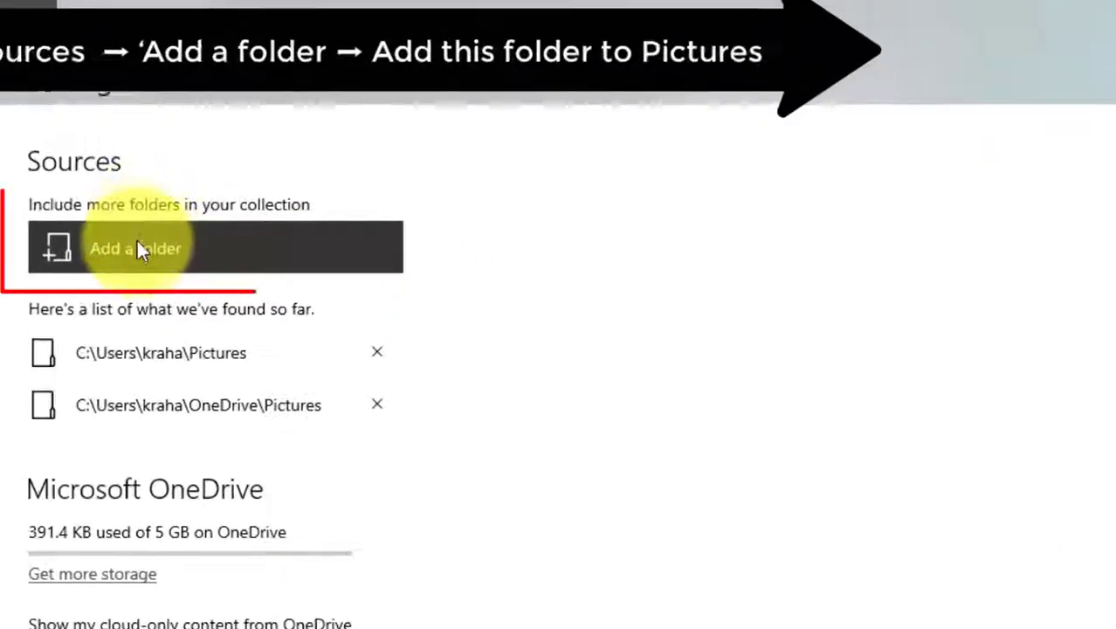
{"action": "left_click", "coordinate": [136, 249]}
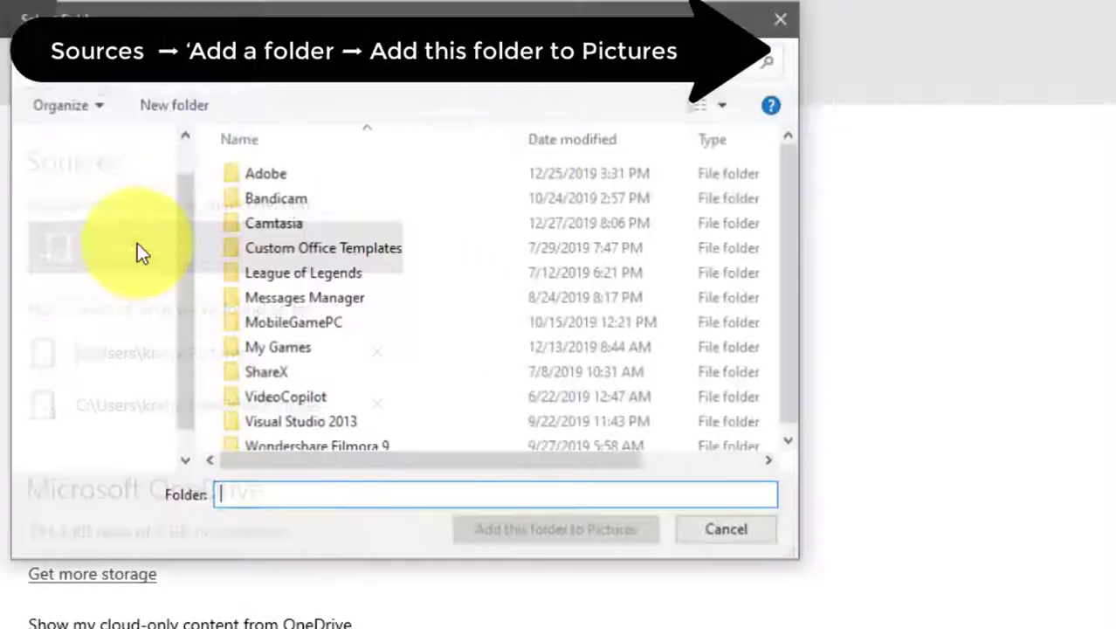
{"action": "scroll", "coordinate": [790, 266], "scroll_direction": "down", "scroll_amount": 1}
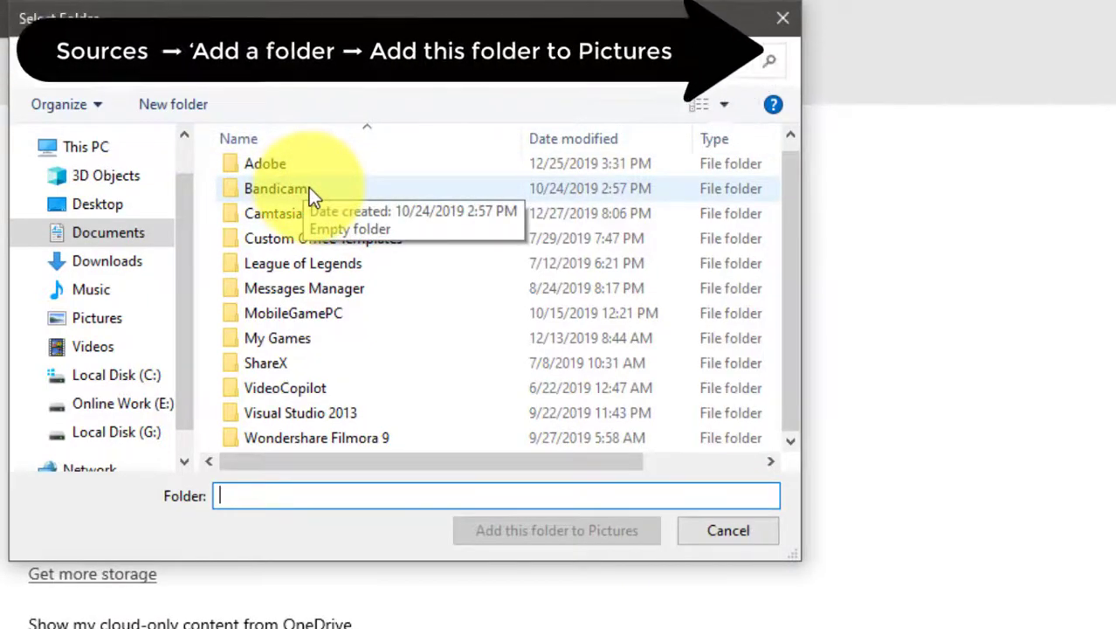
{"action": "left_click", "coordinate": [359, 239]}
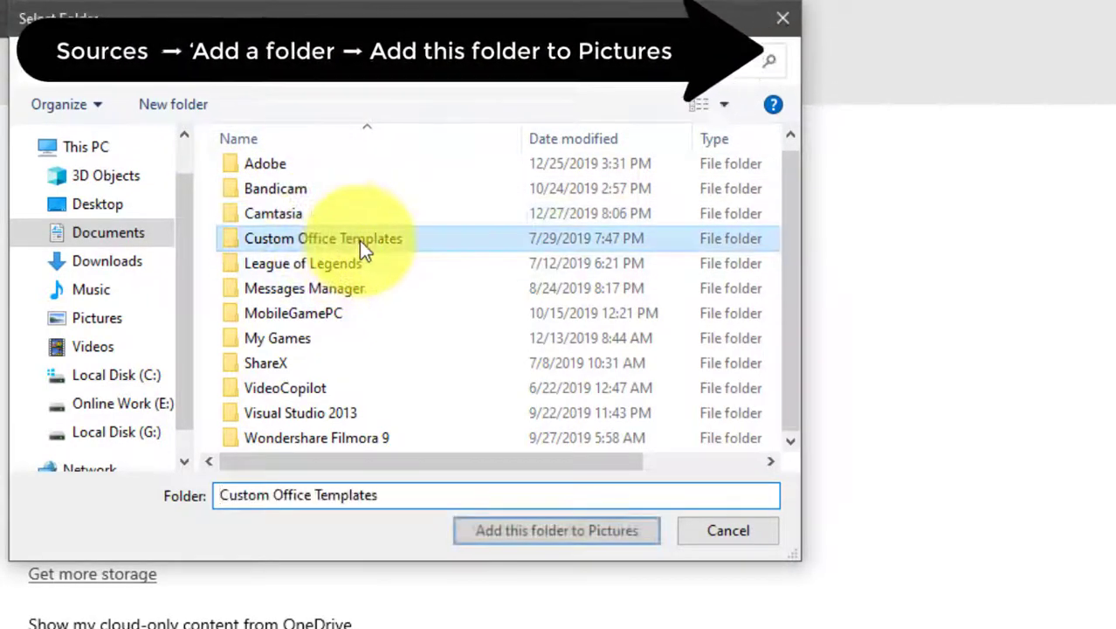
{"action": "left_click", "coordinate": [611, 535]}
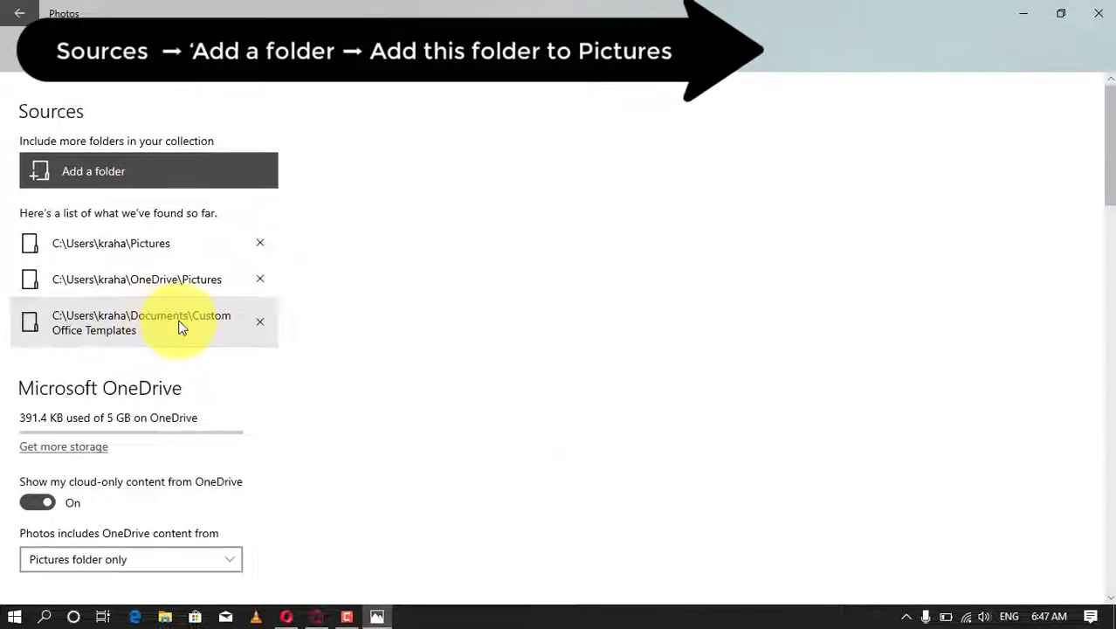
Try All folders, then set OneDrive content to Pictures folder only and turn cloud-only content Off.
{"action": "left_click_drag", "start_coordinate": [1110, 161], "coordinate": [1110, 223]}
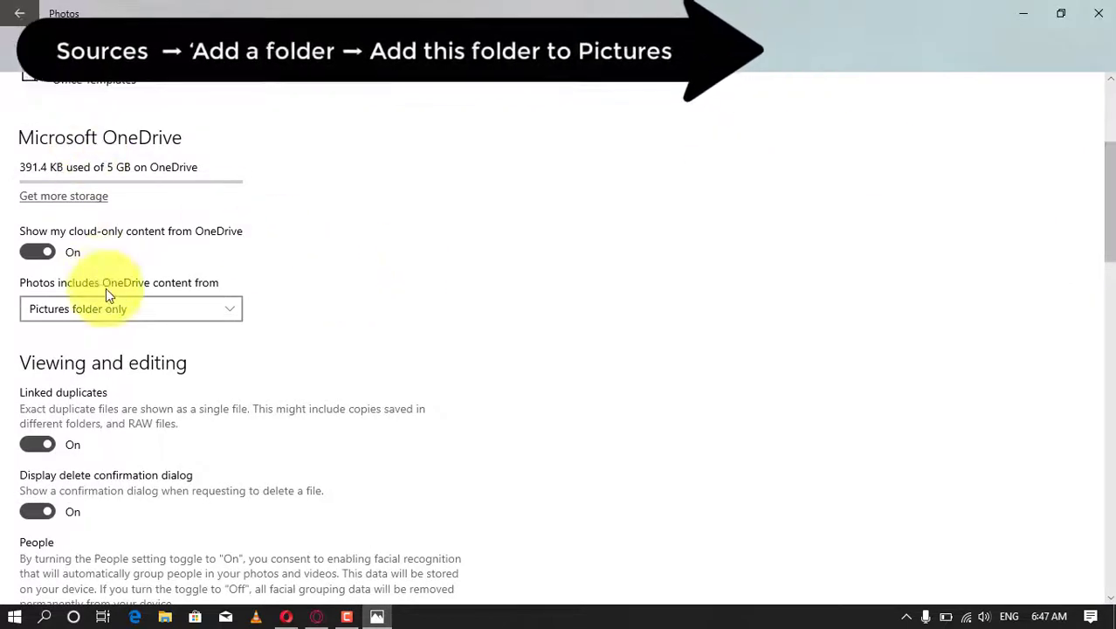
{"action": "left_click", "coordinate": [111, 312]}
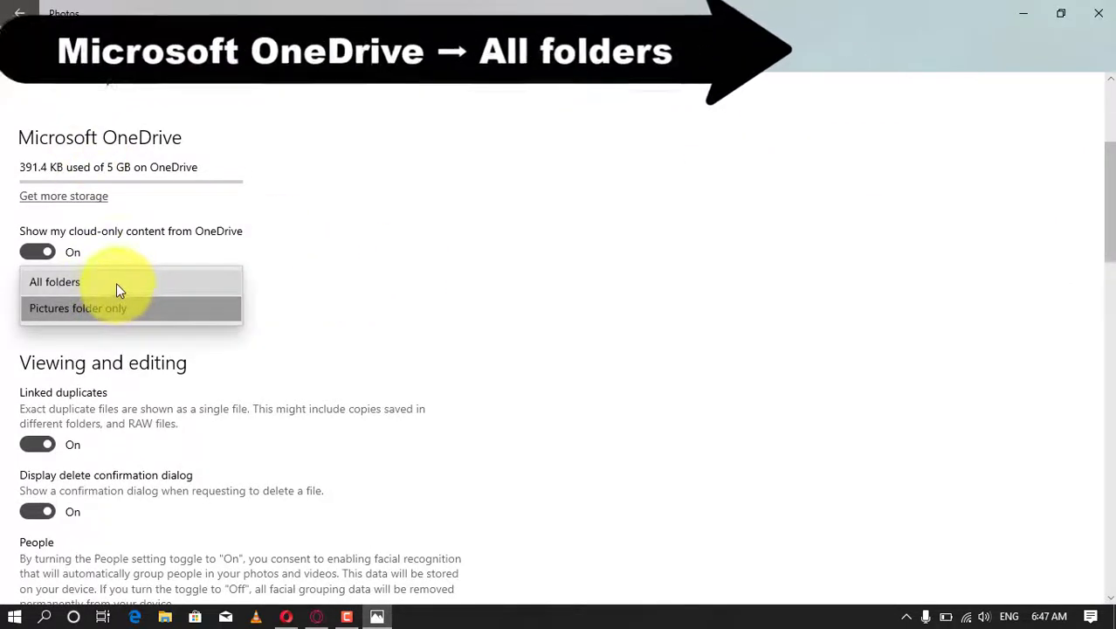
{"action": "left_click", "coordinate": [117, 283]}
{"action": "left_click", "coordinate": [123, 305]}
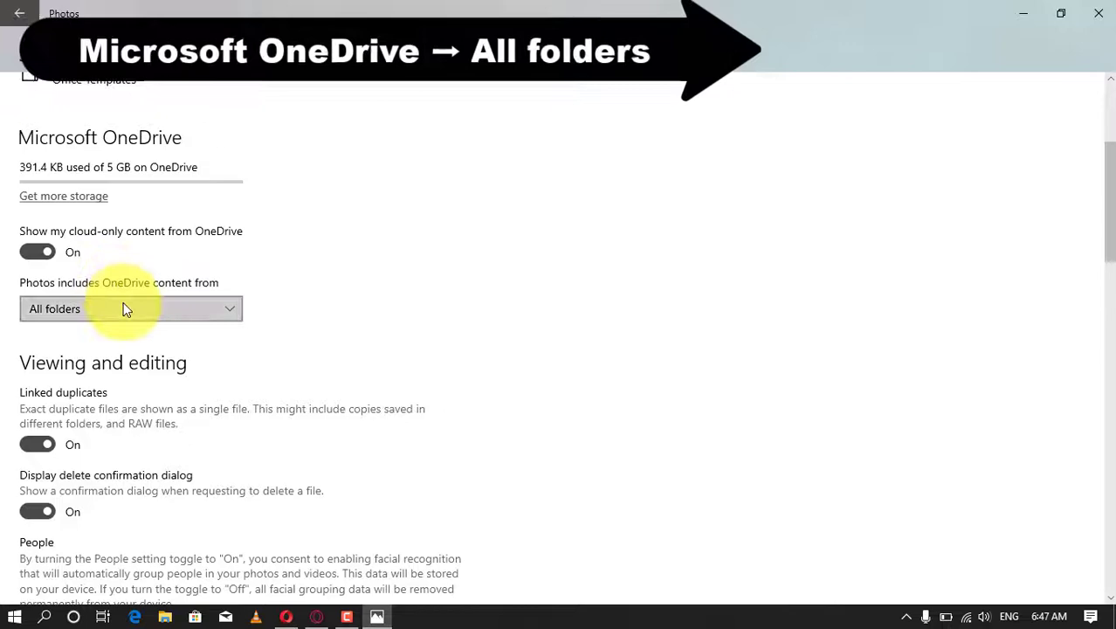
{"action": "left_click", "coordinate": [118, 330]}
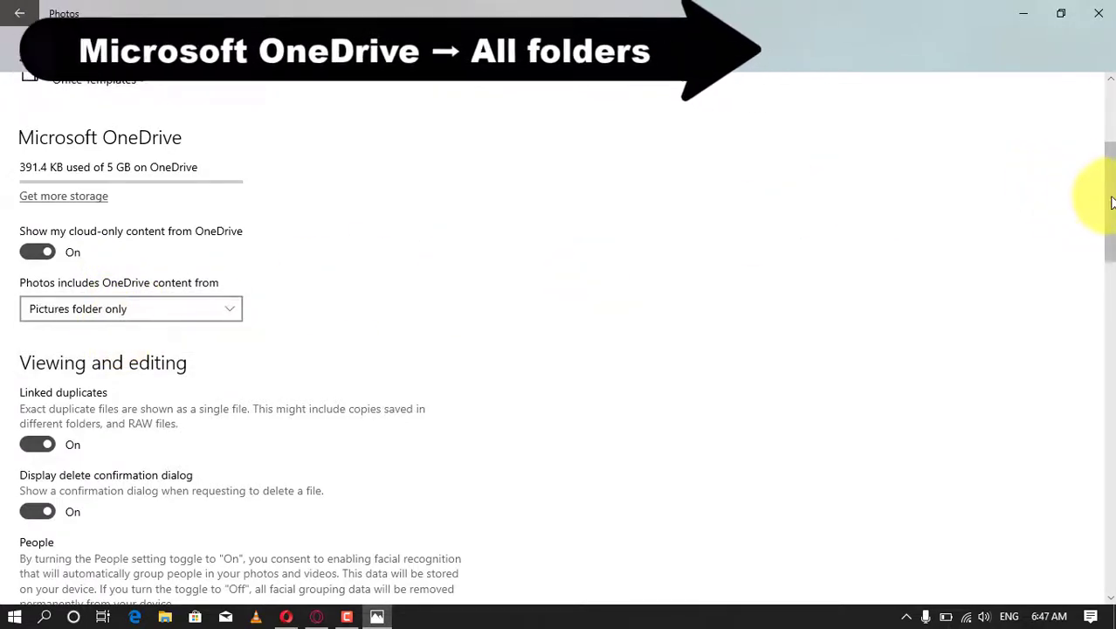
{"action": "scroll", "coordinate": [1106, 188], "scroll_direction": "up", "scroll_amount": 1}
{"action": "scroll", "coordinate": [1106, 188], "scroll_direction": "up", "scroll_amount": 3}
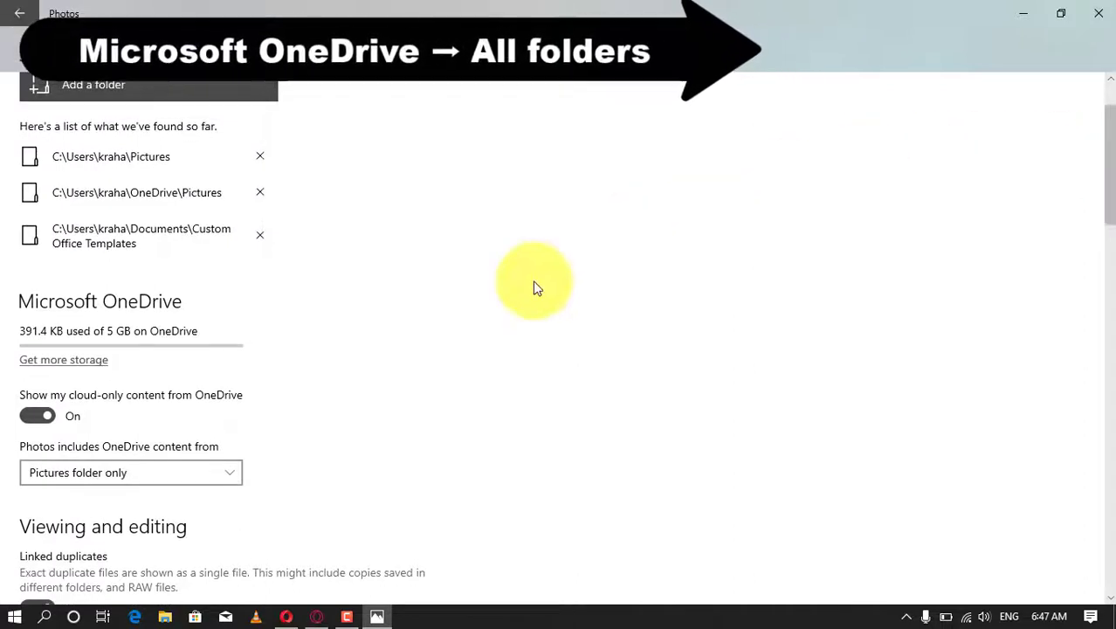
{"action": "left_click", "coordinate": [75, 412]}
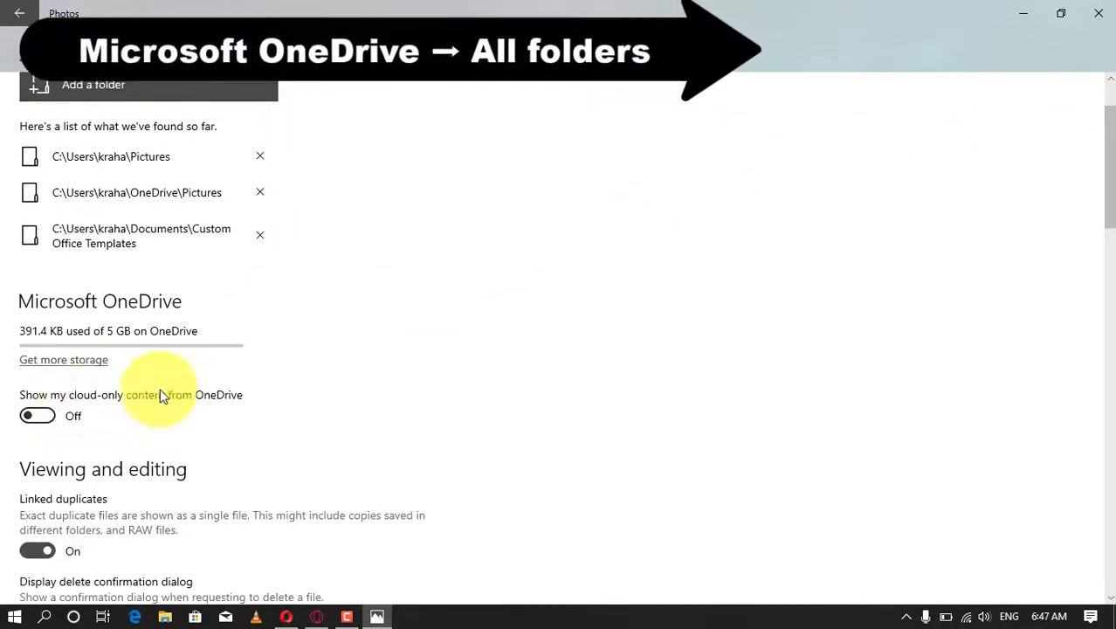
Try All folders again, return to Pictures folder only, and switch cloud-only content Off.
{"action": "scroll", "coordinate": [1096, 175], "scroll_direction": "up", "scroll_amount": 2}
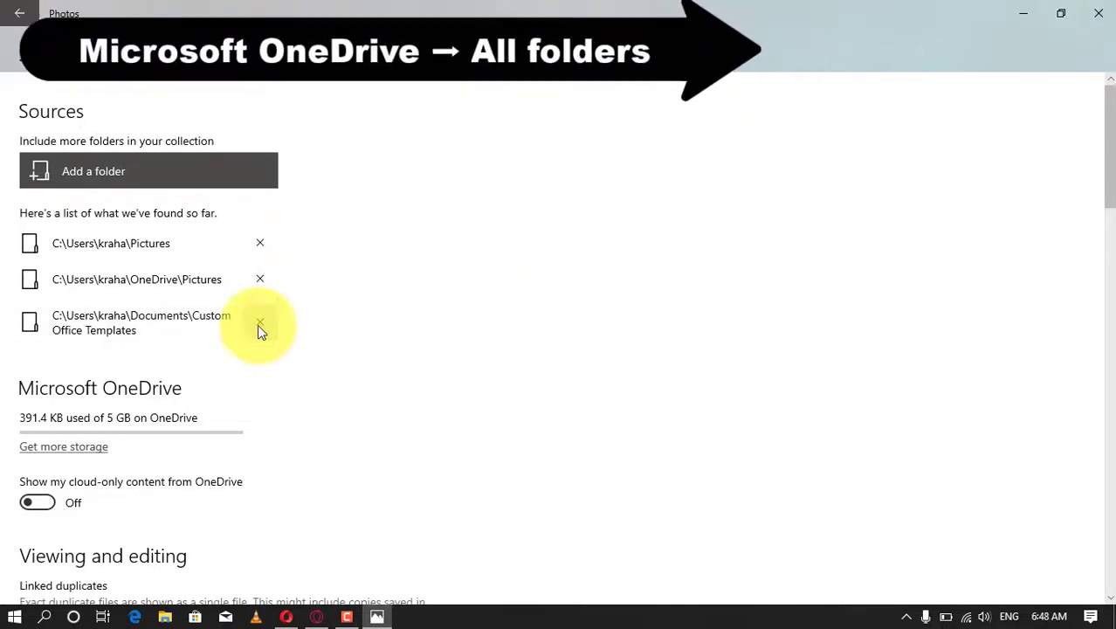
{"action": "left_click_drag", "start_coordinate": [1104, 147], "coordinate": [1106, 219]}
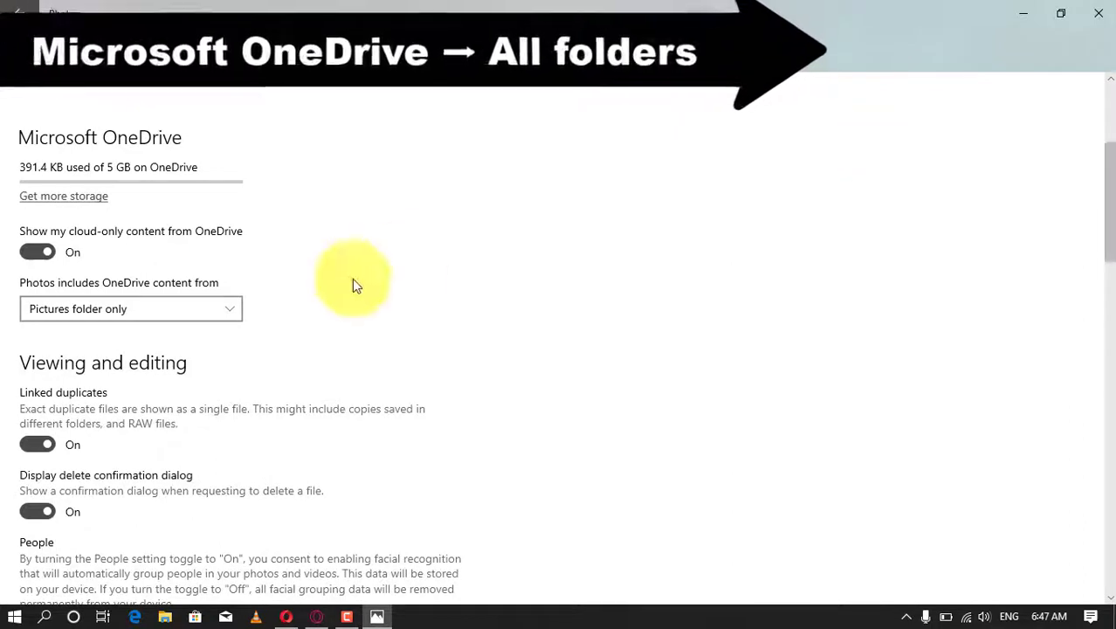
{"action": "left_click", "coordinate": [110, 309]}
{"action": "left_click", "coordinate": [116, 282]}
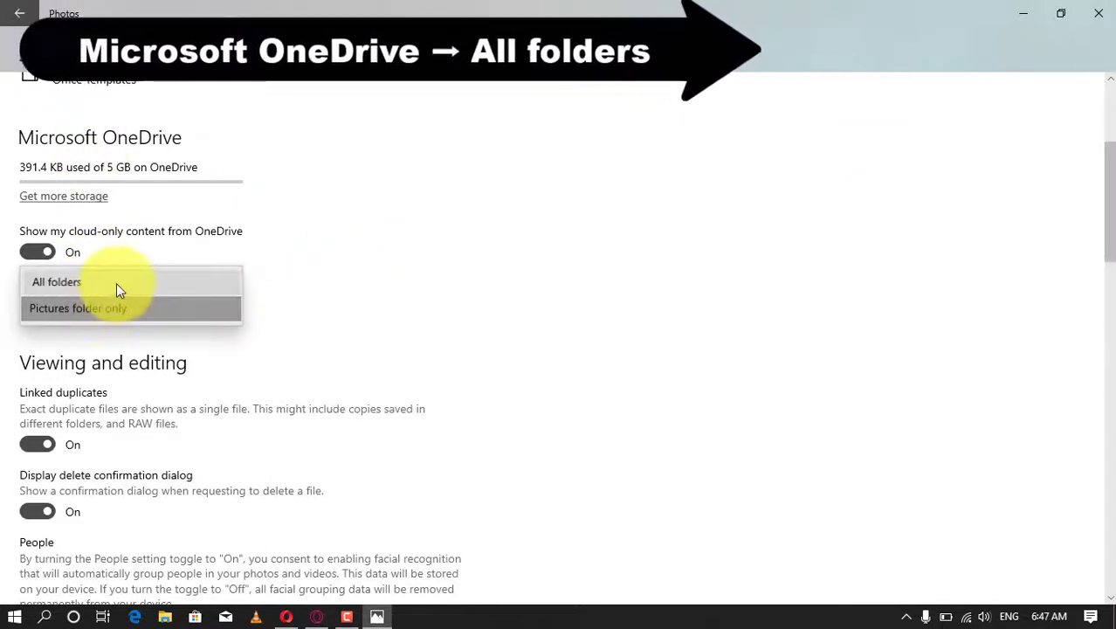
{"action": "left_click", "coordinate": [124, 307]}
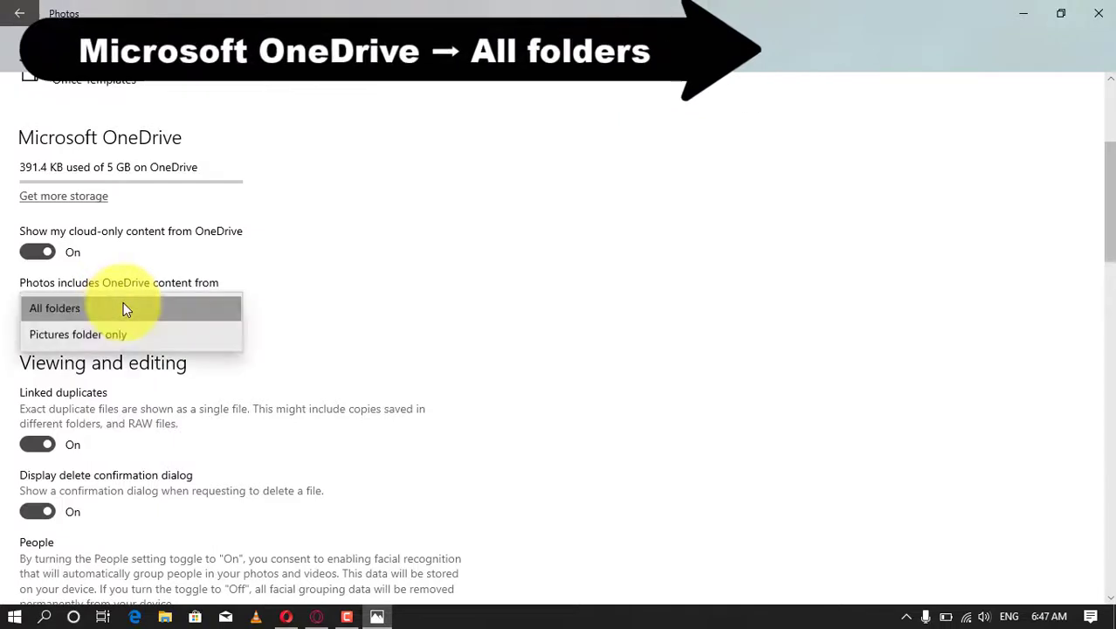
{"action": "left_click", "coordinate": [119, 330]}
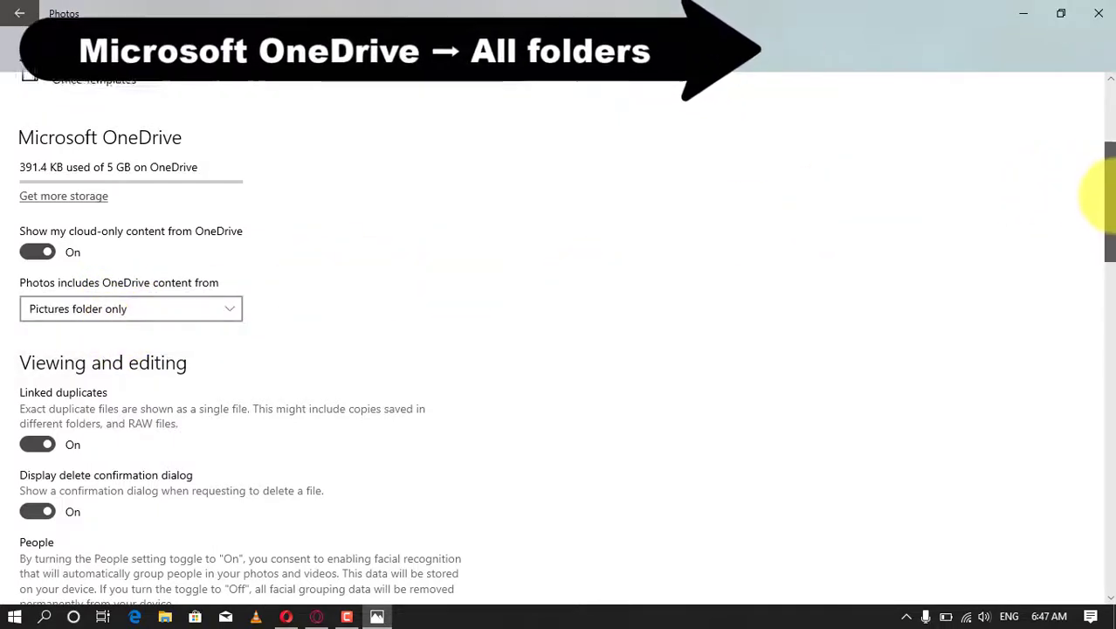
{"action": "scroll", "coordinate": [1096, 236], "scroll_direction": "up", "scroll_amount": 3}
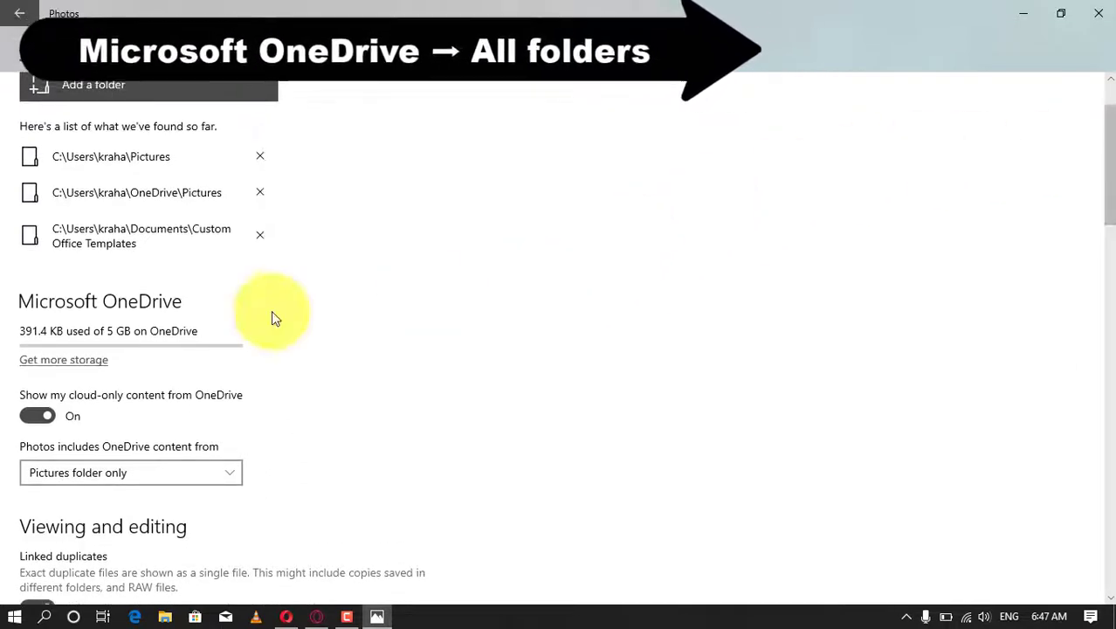
{"action": "left_click", "coordinate": [48, 415]}
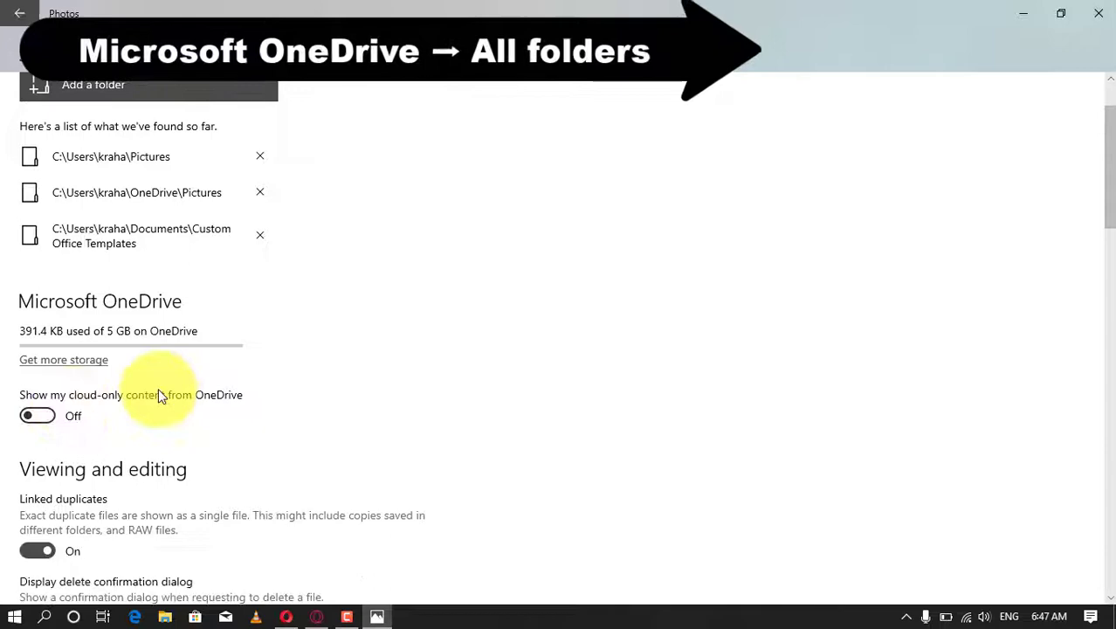
Turn cloud-only content back on, redo Pictures folder only, and finally switch cloud-only content Off.
{"action": "scroll", "coordinate": [1097, 158], "scroll_direction": "up", "scroll_amount": 2}
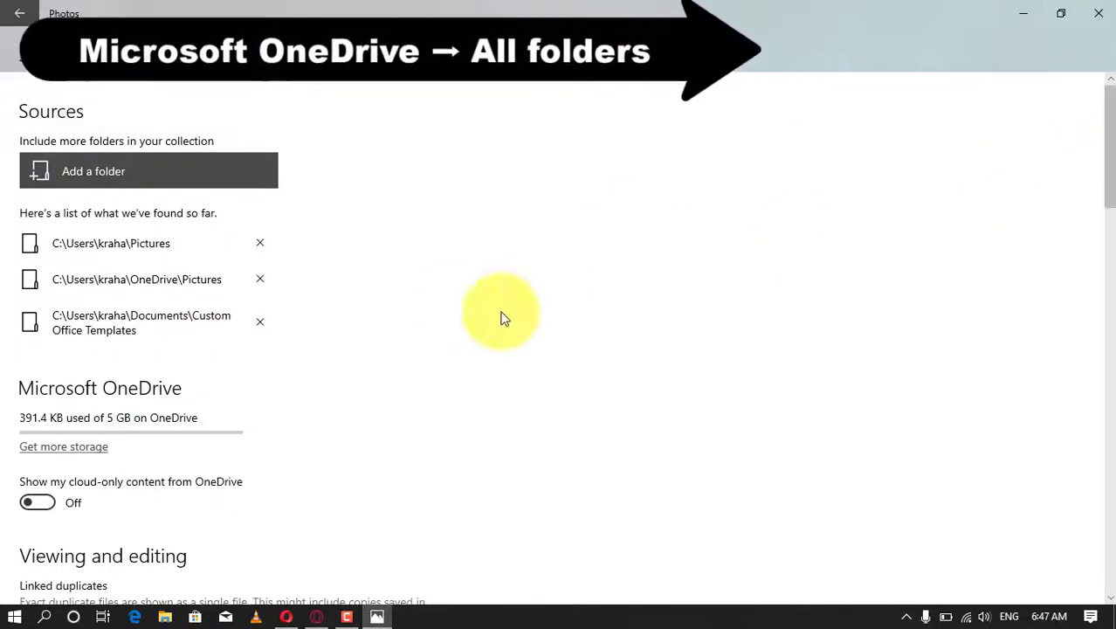
{"action": "key", "text": "space"}
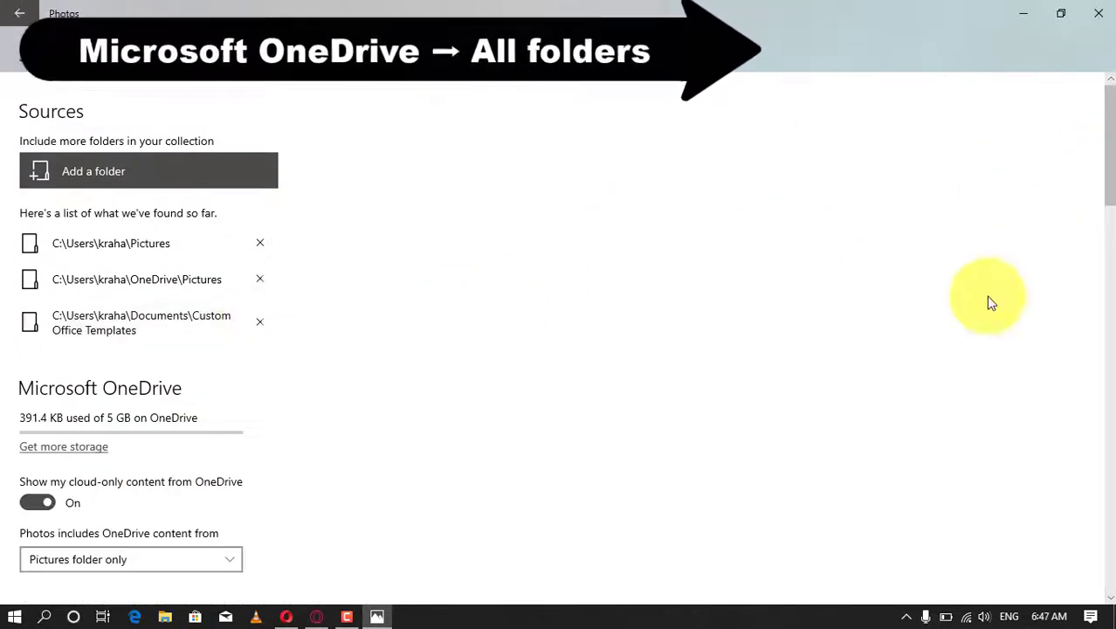
{"action": "left_click_drag", "start_coordinate": [1108, 157], "coordinate": [1110, 221]}
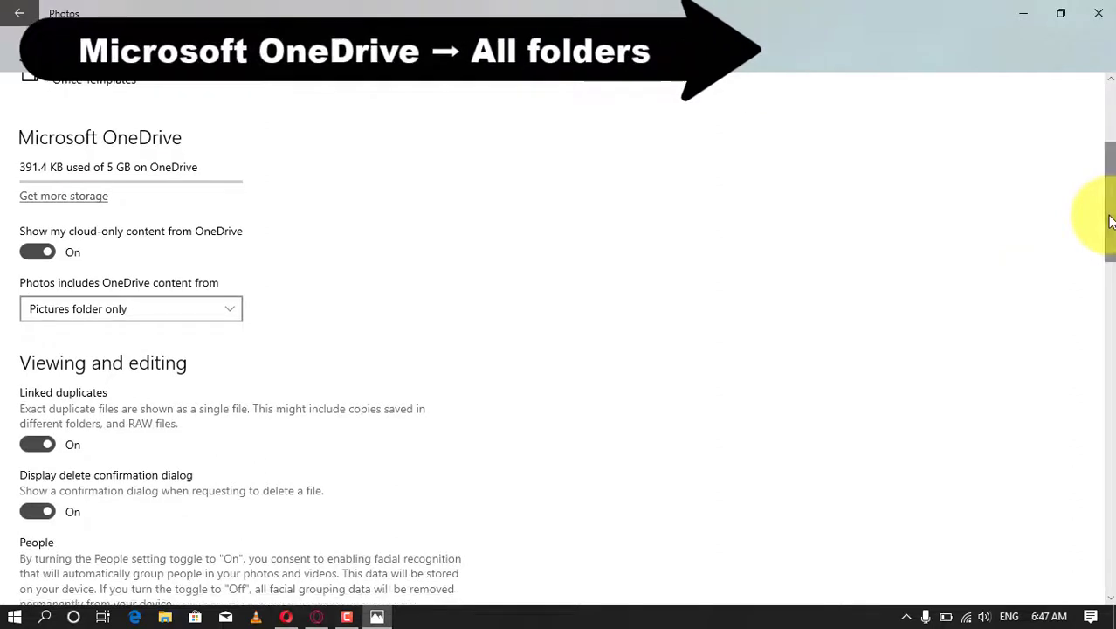
{"action": "left_click", "coordinate": [110, 309]}
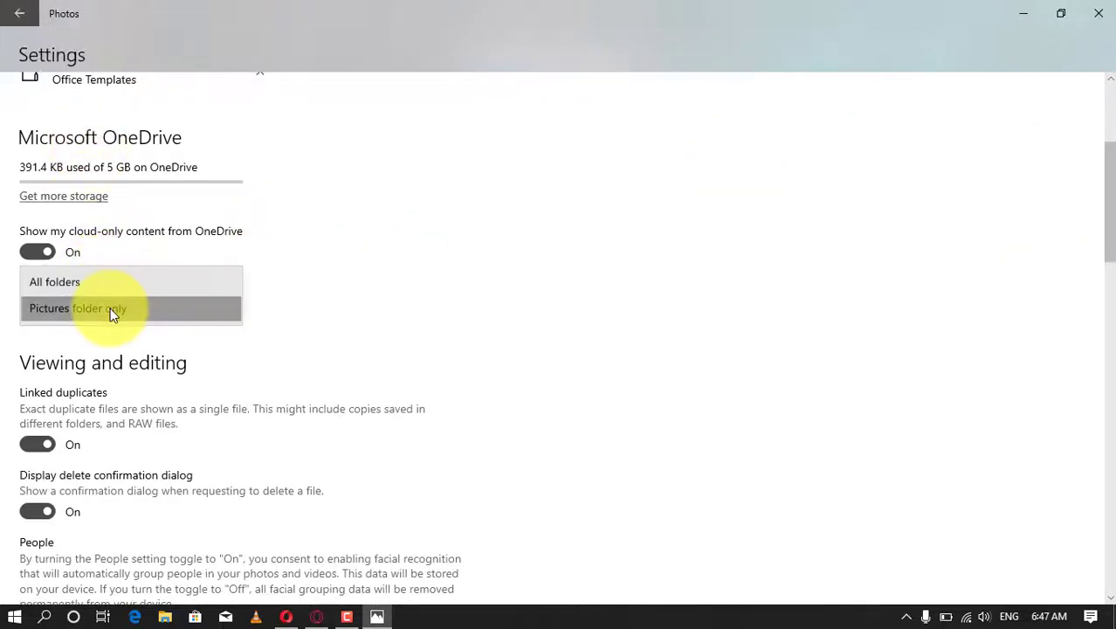
{"action": "left_click", "coordinate": [116, 282]}
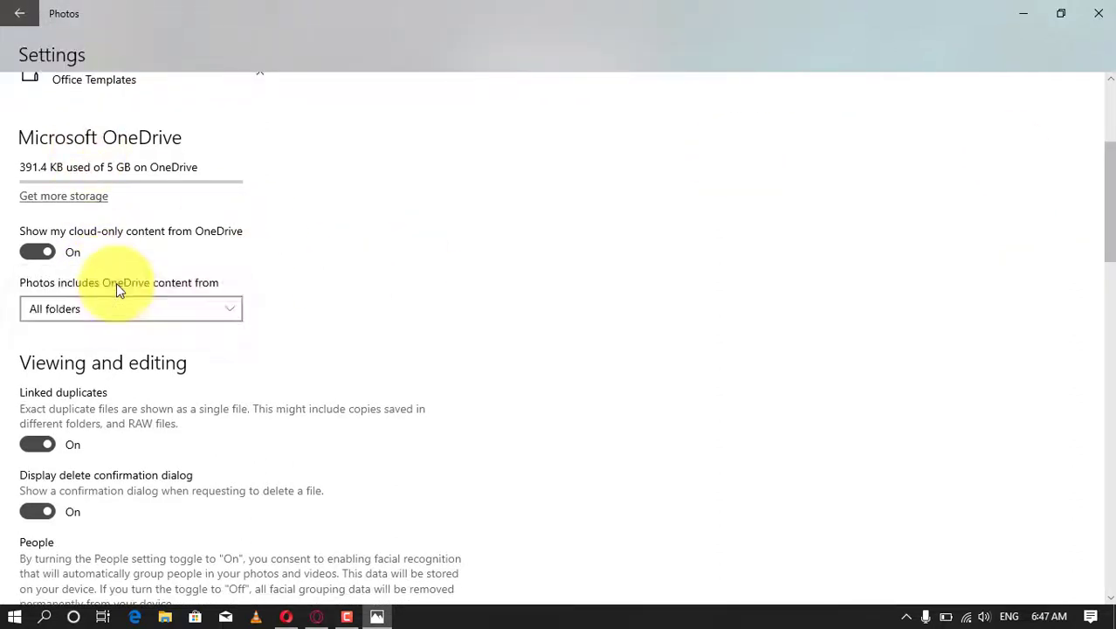
{"action": "left_click", "coordinate": [123, 308]}
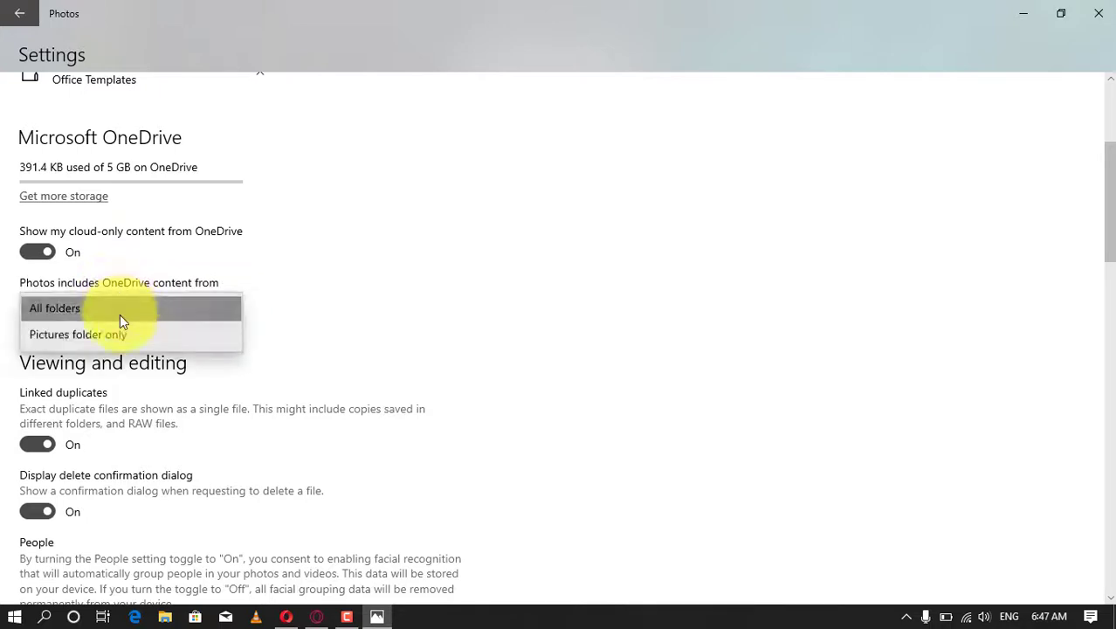
{"action": "left_click", "coordinate": [118, 330]}
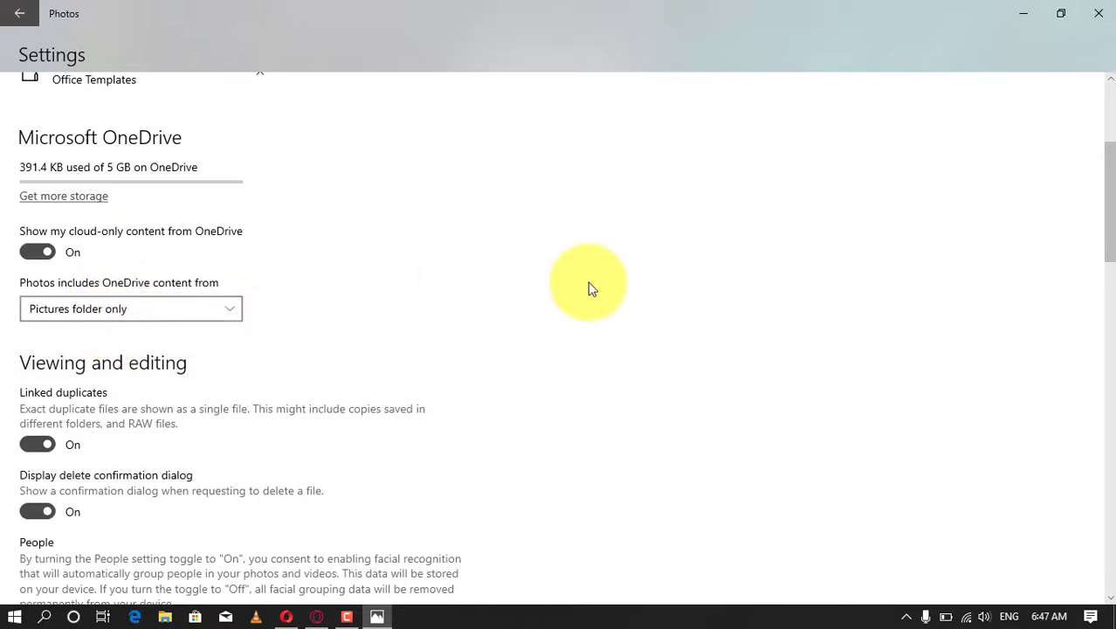
{"action": "scroll", "coordinate": [1106, 186], "scroll_direction": "up", "scroll_amount": 1}
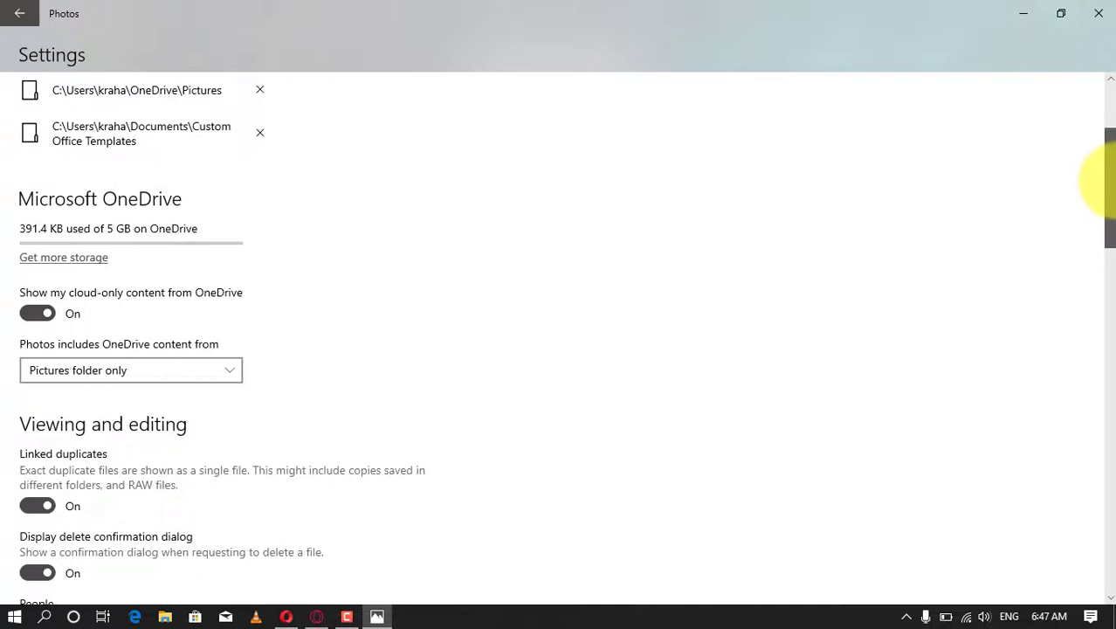
{"action": "scroll", "coordinate": [1106, 183], "scroll_direction": "up", "scroll_amount": 2}
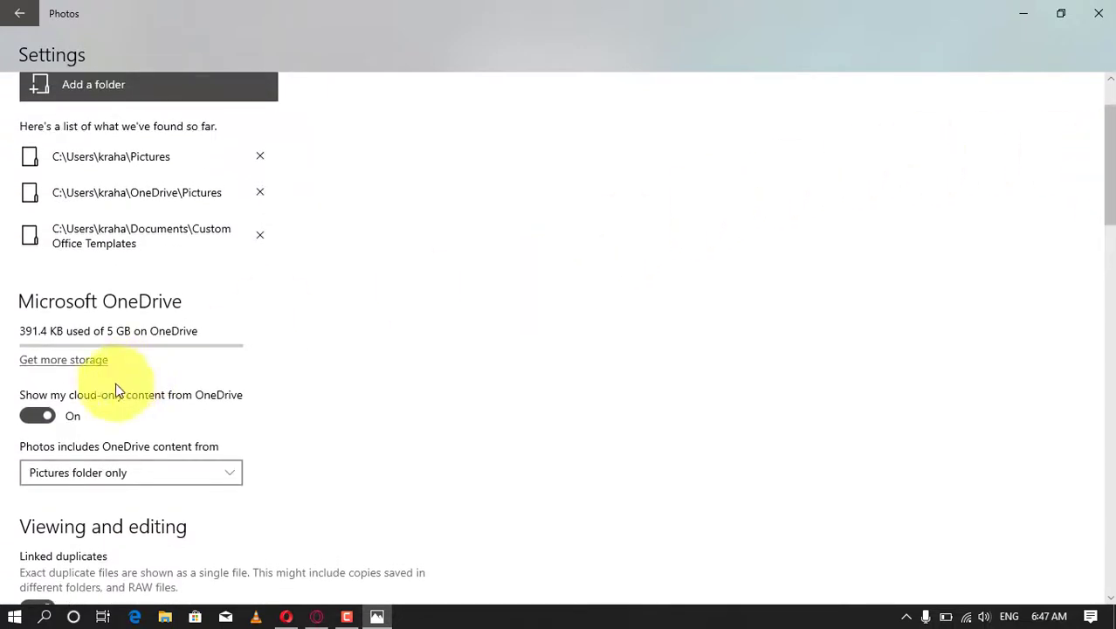
{"action": "left_click", "coordinate": [73, 413]}
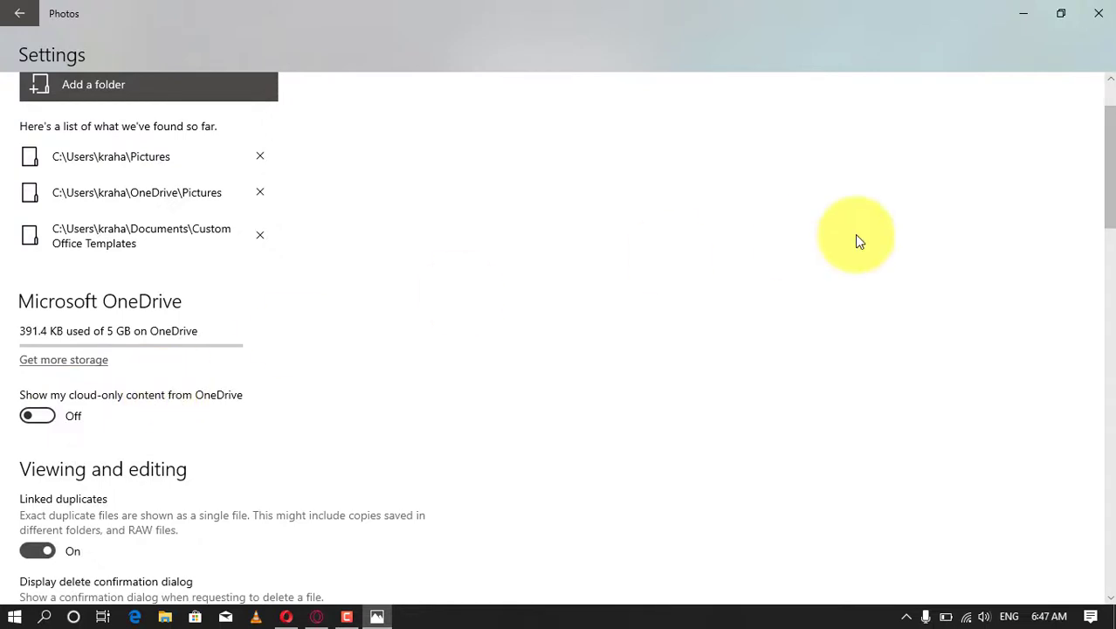
{"action": "scroll", "coordinate": [1096, 175], "scroll_direction": "up", "scroll_amount": 2}
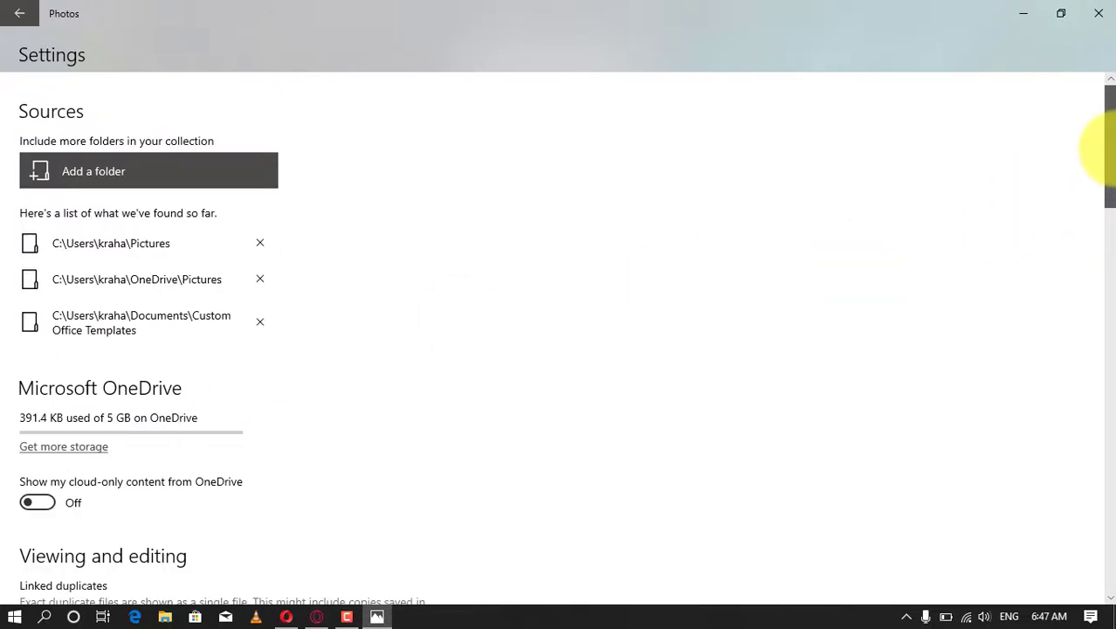
Remove the Custom Office Templates and OneDrive\Pictures source folders, then close Photos.
{"action": "left_click", "coordinate": [260, 323]}
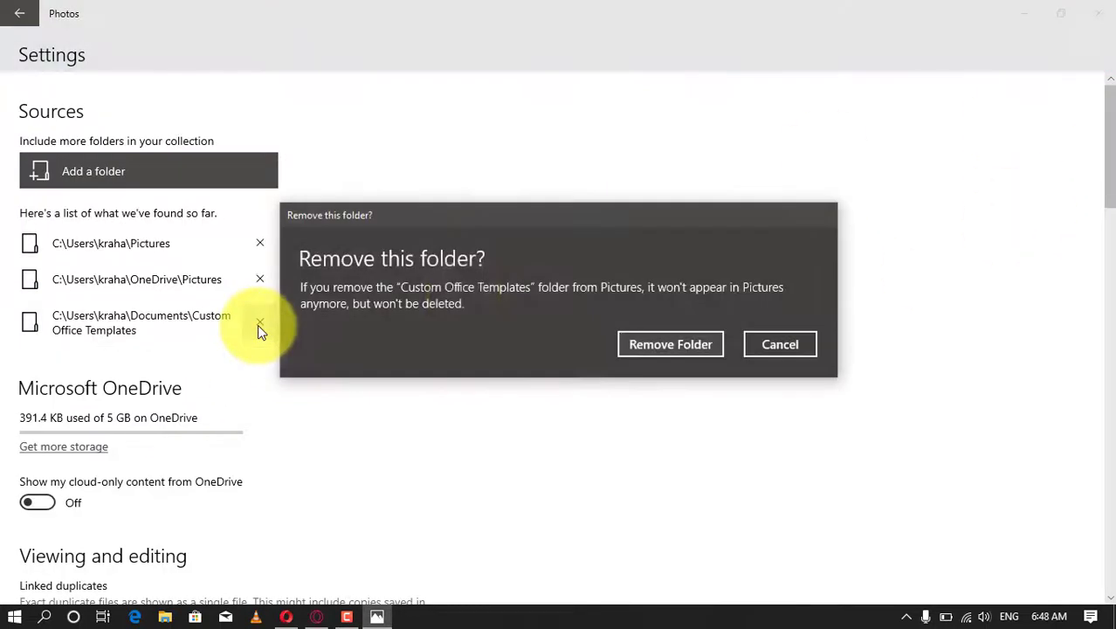
{"action": "left_click", "coordinate": [652, 337]}
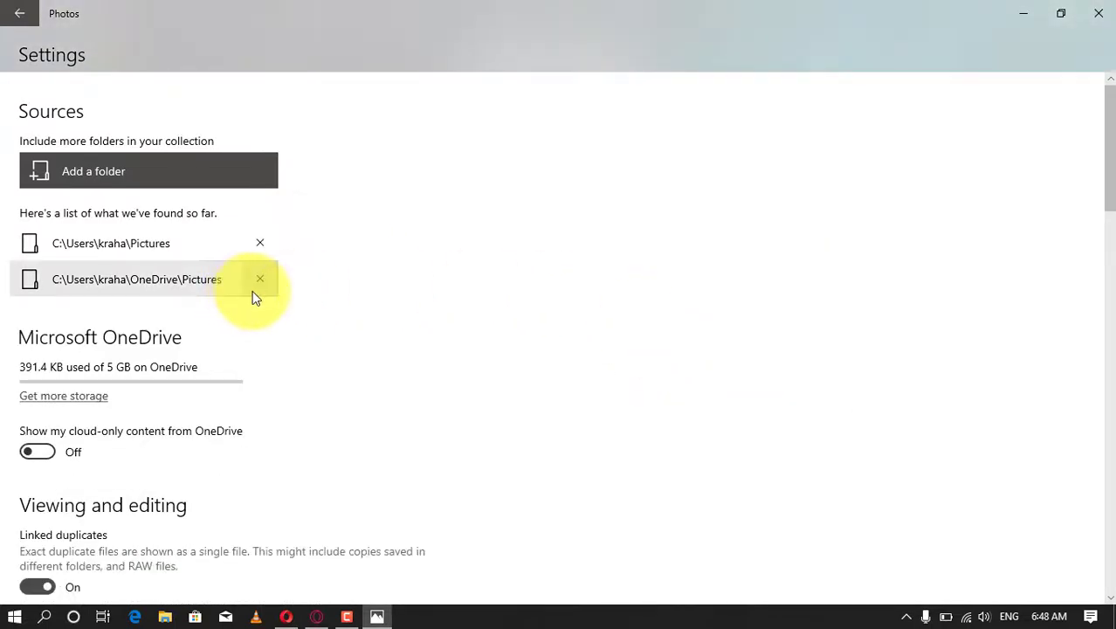
{"action": "left_click", "coordinate": [252, 292]}
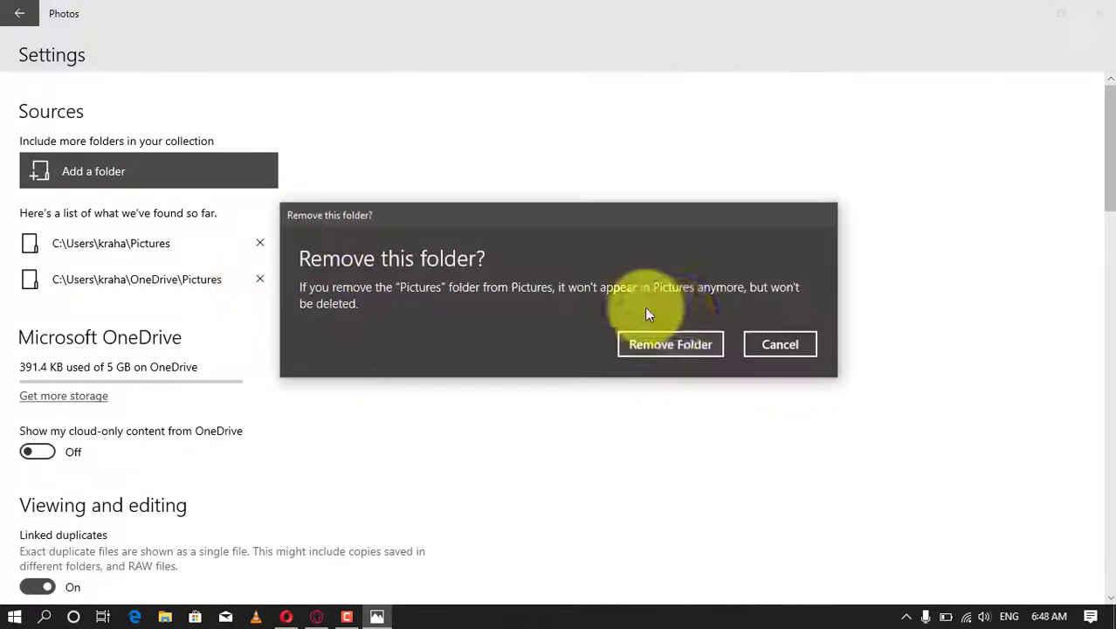
{"action": "left_click", "coordinate": [686, 342]}
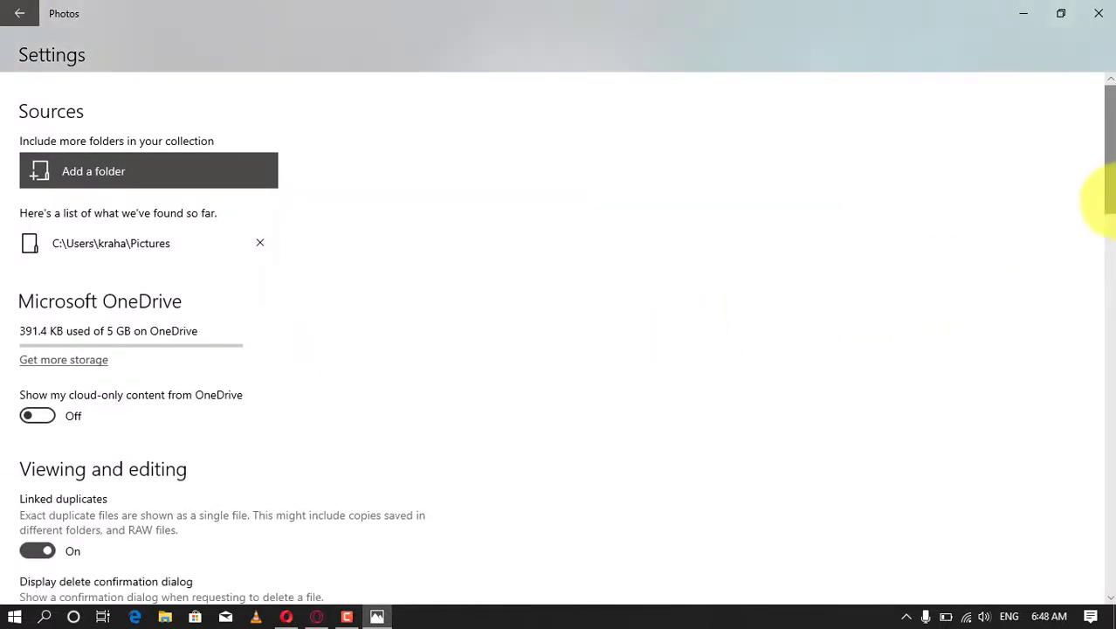
{"action": "left_click_drag", "start_coordinate": [1108, 201], "coordinate": [1099, 307]}
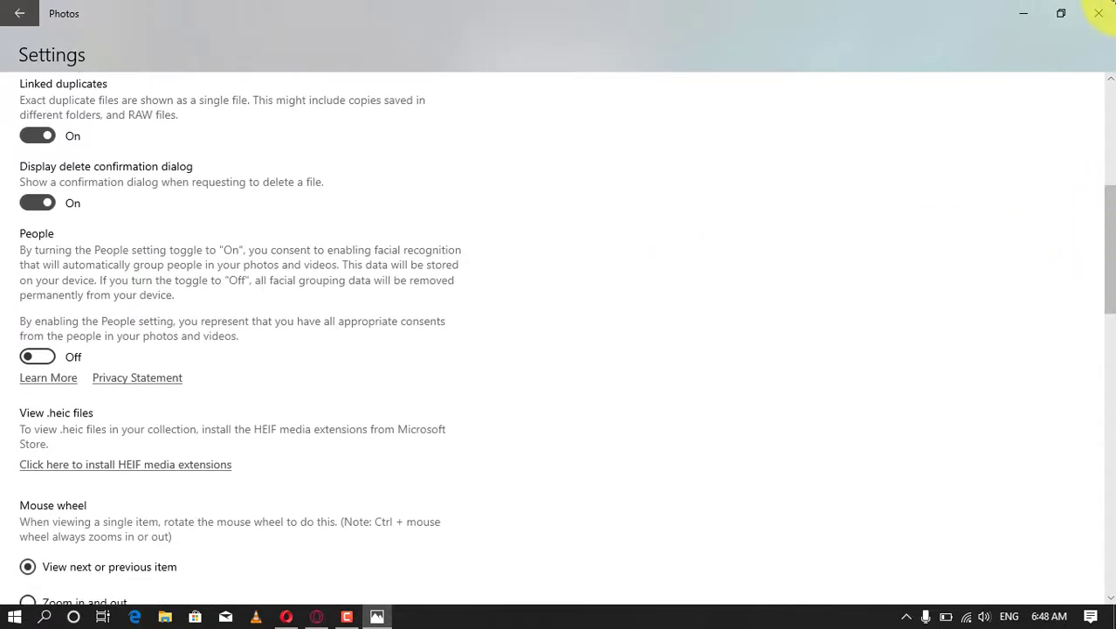
{"action": "left_click", "coordinate": [1110, 7]}
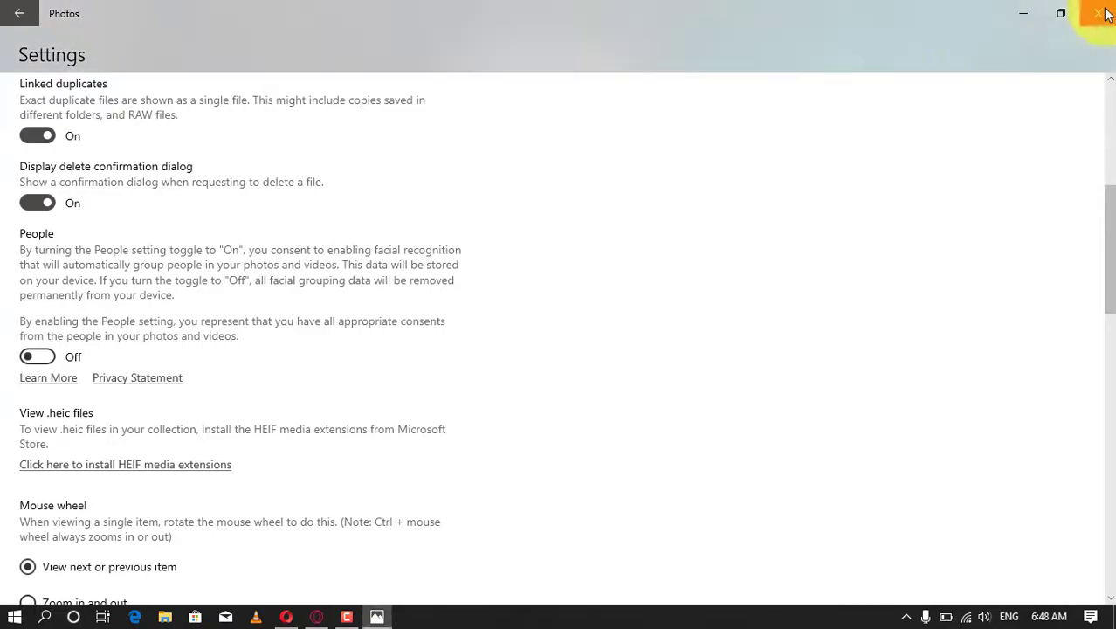